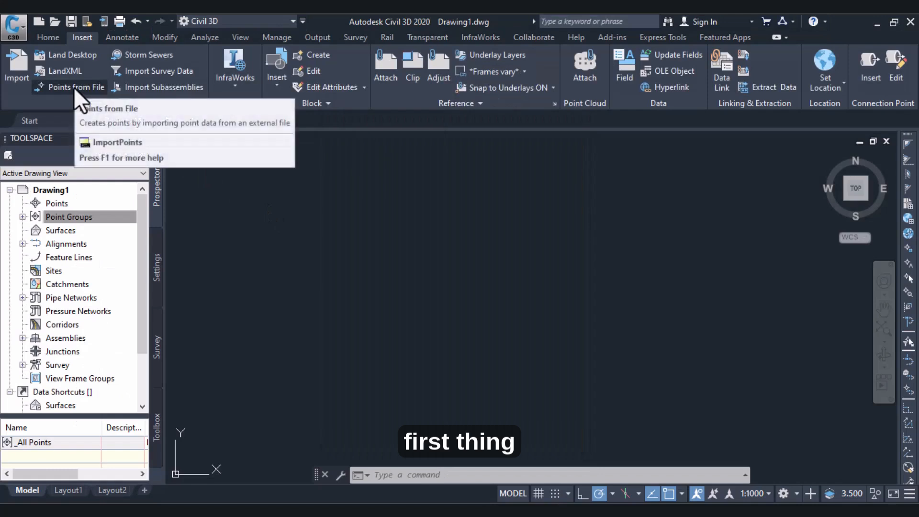
- Try adding Points for tutorial as the source file of the point import, and remove it from the selected files
{"action": "left_click", "coordinate": [73, 87]}
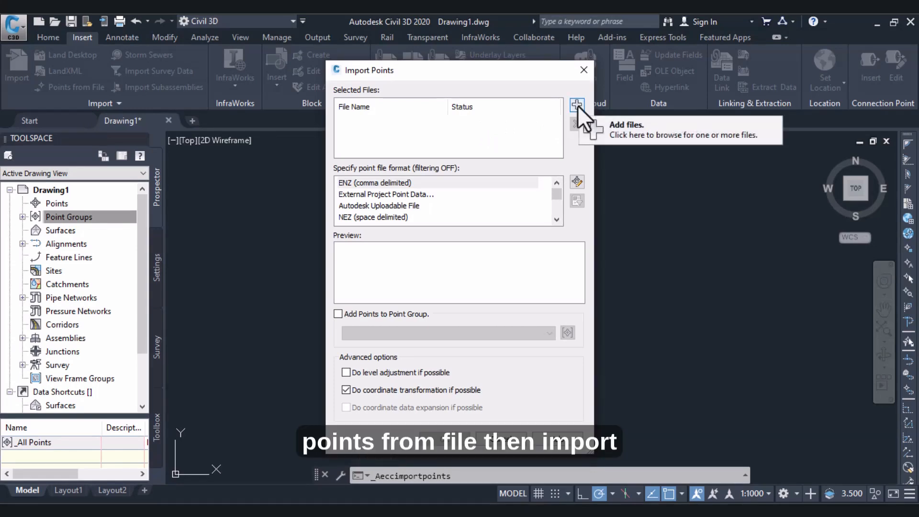
{"action": "left_click", "coordinate": [577, 105]}
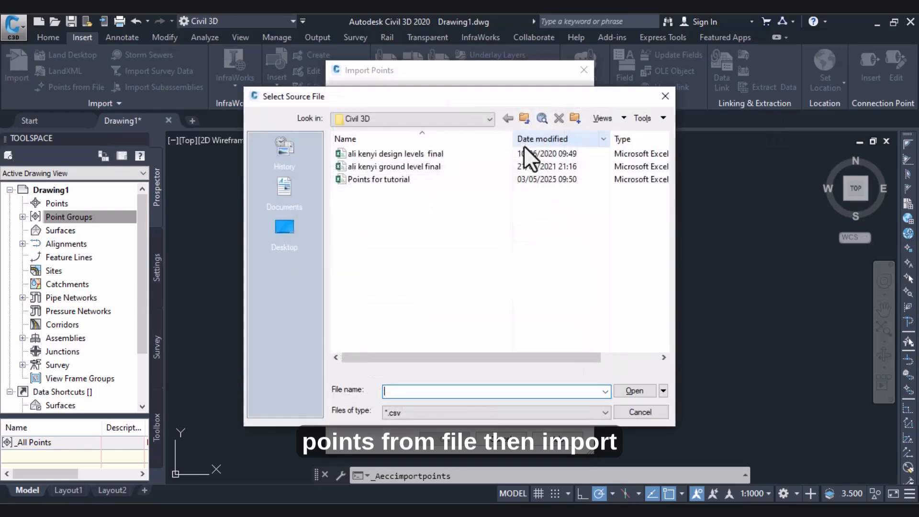
{"action": "left_click", "coordinate": [366, 182]}
{"action": "double_click", "coordinate": [366, 183]}
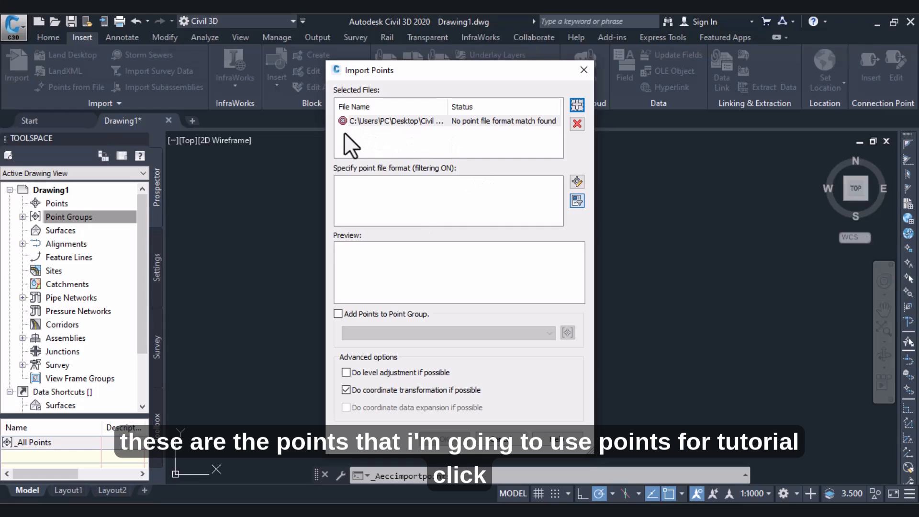
{"action": "left_click", "coordinate": [578, 123]}
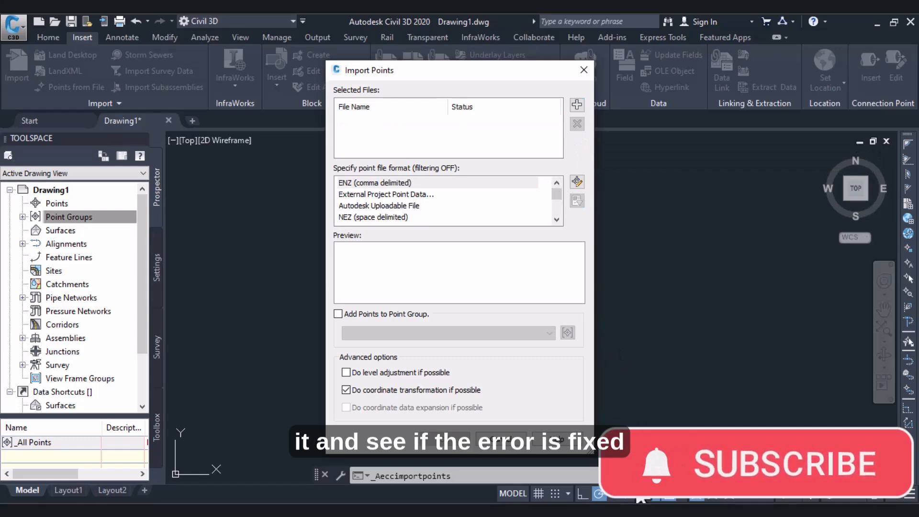
- Switch to Excel and delete the header row of the Points for tutorial sheet
{"action": "left_click", "coordinate": [641, 510]}
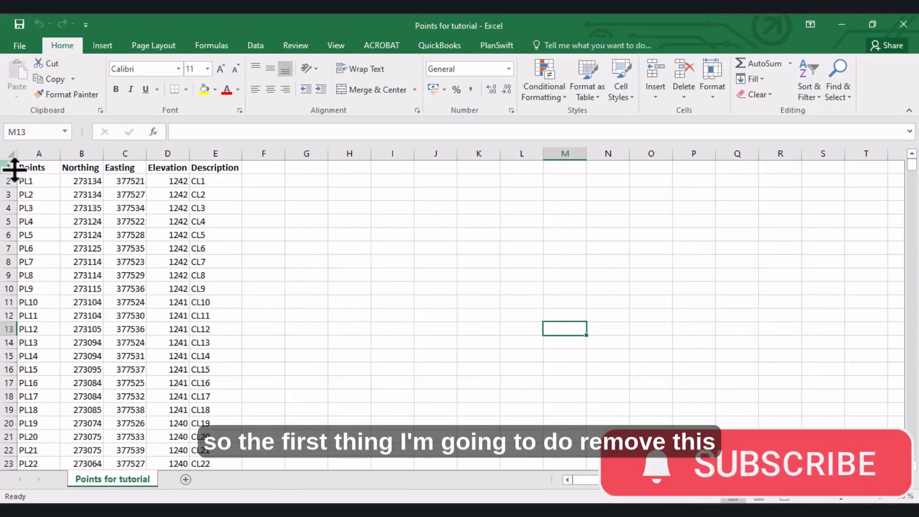
{"action": "left_click", "coordinate": [10, 167]}
{"action": "right_click", "coordinate": [9, 167]}
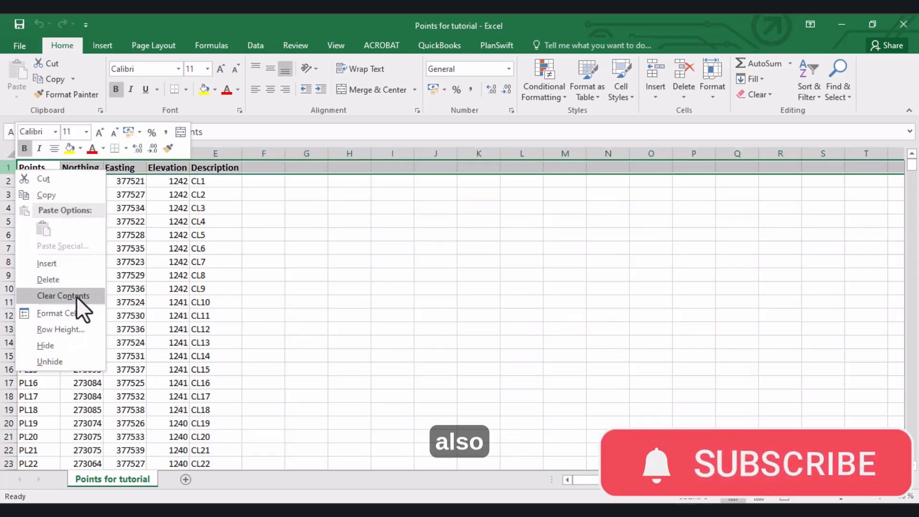
{"action": "left_click", "coordinate": [61, 279]}
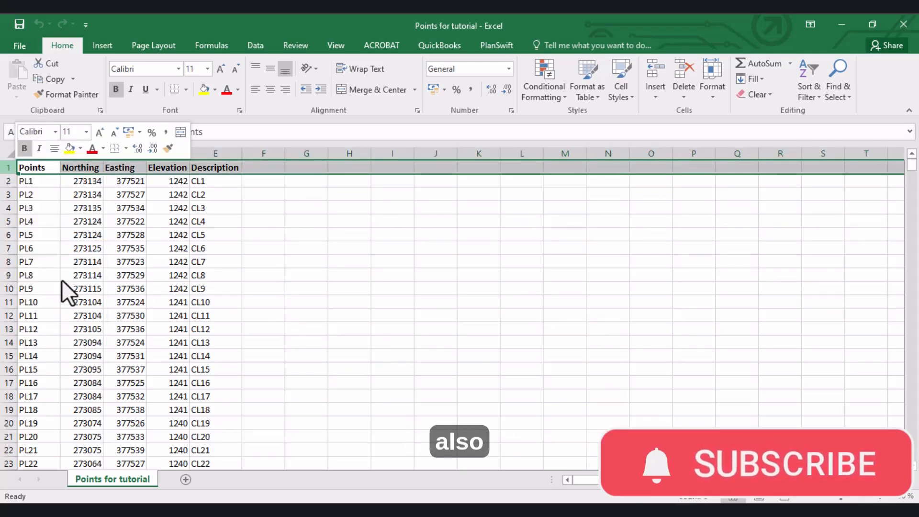
{"action": "left_click", "coordinate": [219, 263]}
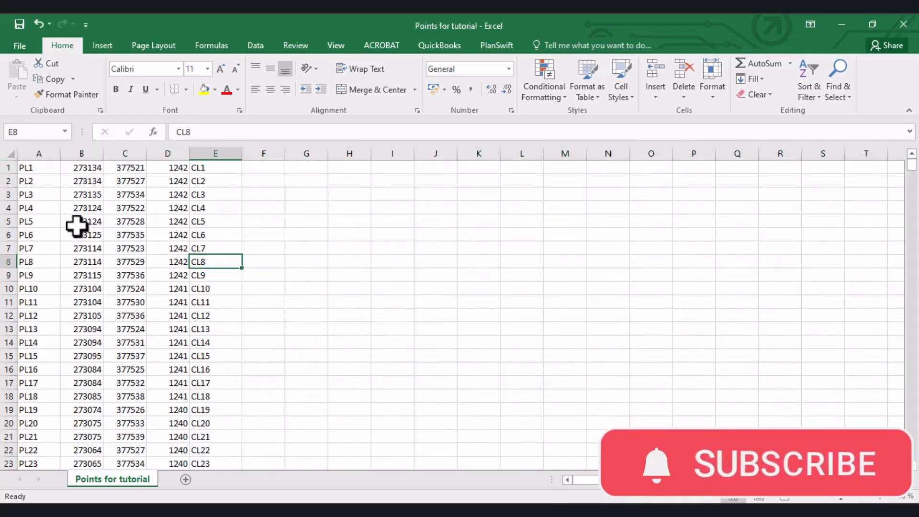
- Replace the first three point names in cells A1 to A3 with the numbers 1, 2 and 3
{"action": "left_click", "coordinate": [47, 170]}
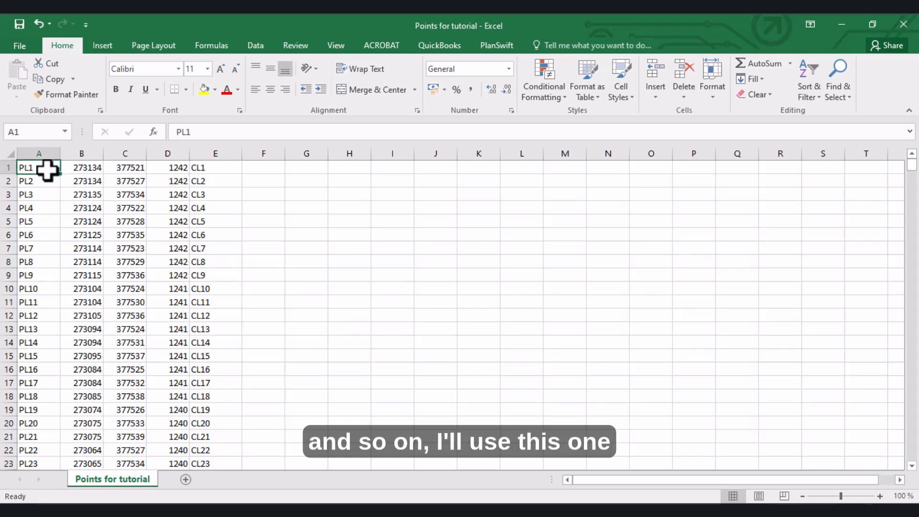
{"action": "type", "text": "1"}
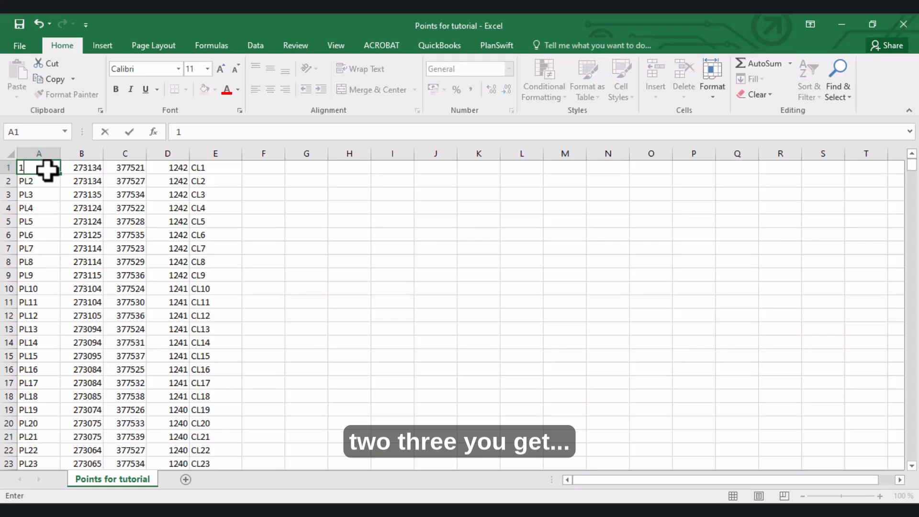
{"action": "left_click", "coordinate": [47, 184]}
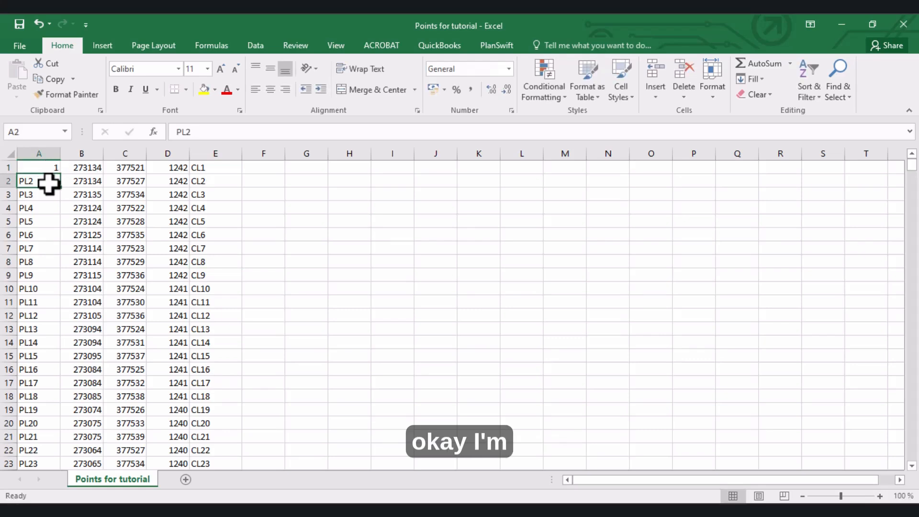
{"action": "type", "text": "2"}
{"action": "left_click", "coordinate": [50, 194]}
{"action": "type", "text": "3"}
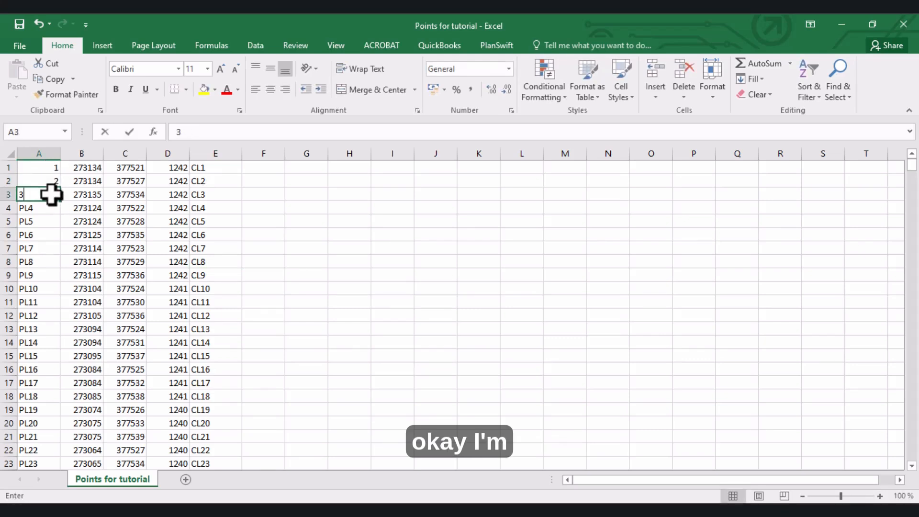
{"action": "left_click", "coordinate": [53, 207]}
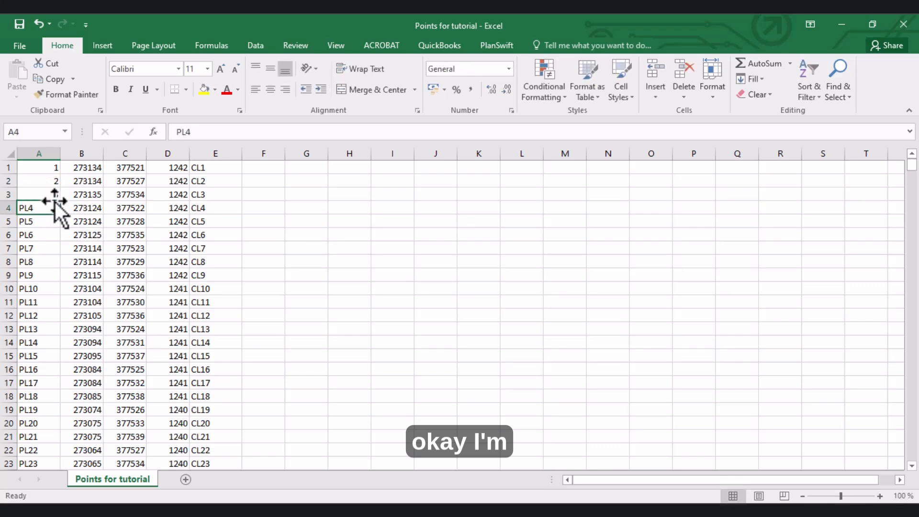
- Fill the consecutive point numbers from A3 down column A to the last data row
{"action": "left_click", "coordinate": [56, 197]}
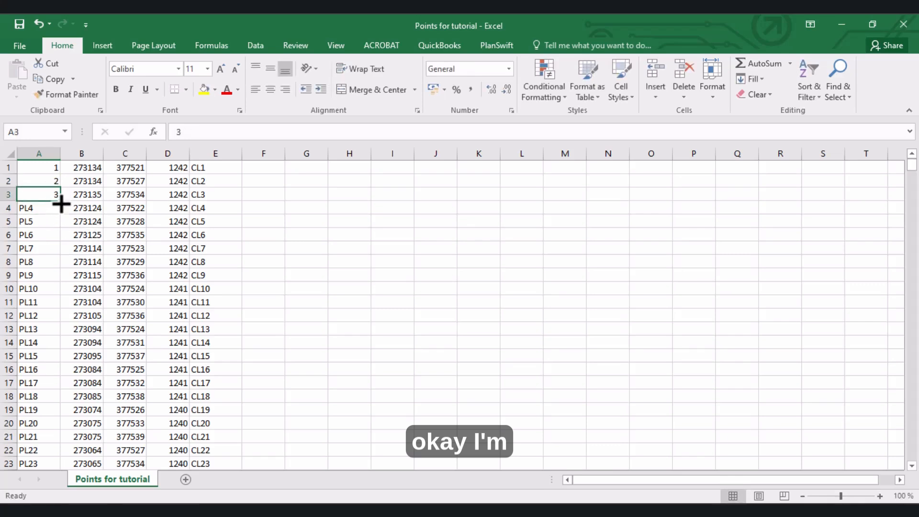
{"action": "left_click_drag", "start_coordinate": [61, 204], "coordinate": [61, 220]}
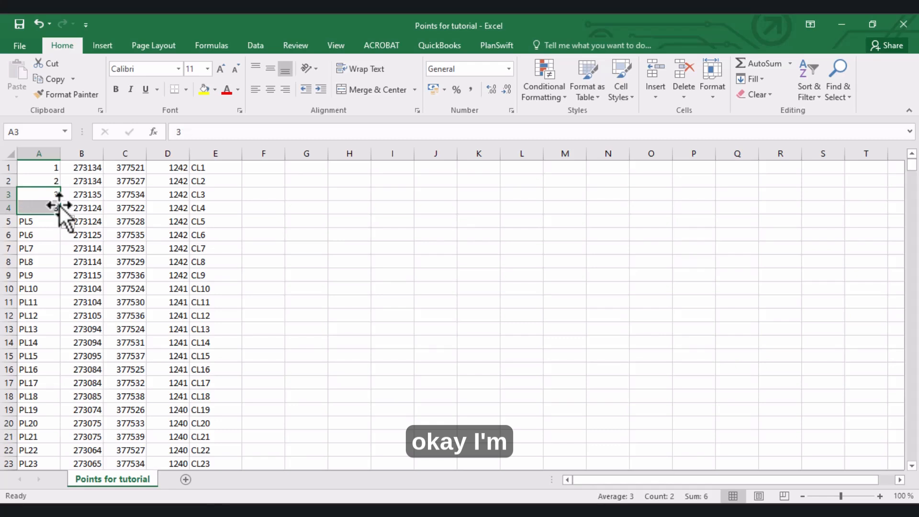
{"action": "key", "text": "ctrl+z"}
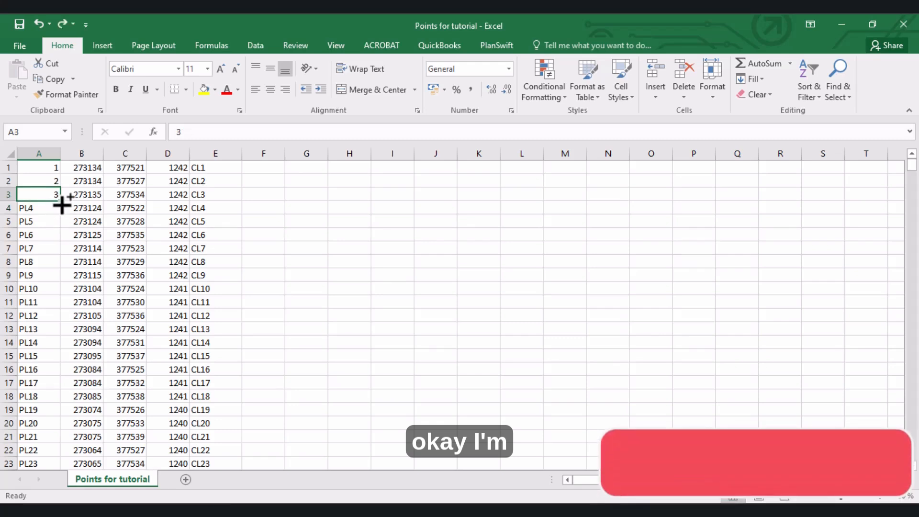
{"action": "left_click_drag", "start_coordinate": [61, 205], "coordinate": [62, 239]}
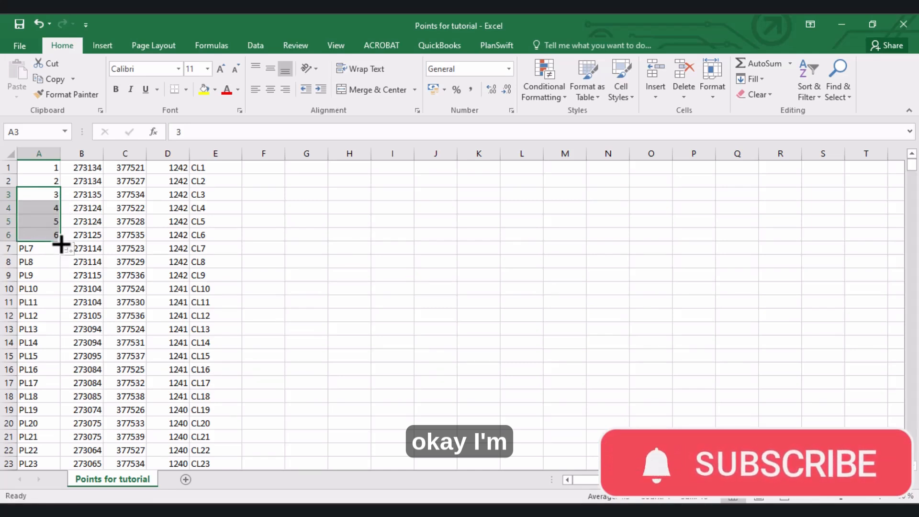
{"action": "double_click", "coordinate": [62, 243]}
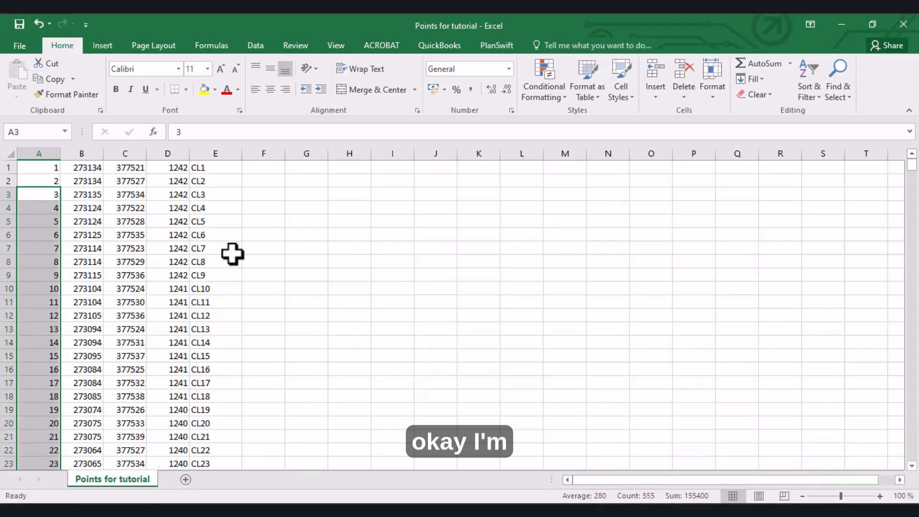
{"action": "scroll", "coordinate": [232, 254], "scroll_direction": "down", "scroll_amount": 20}
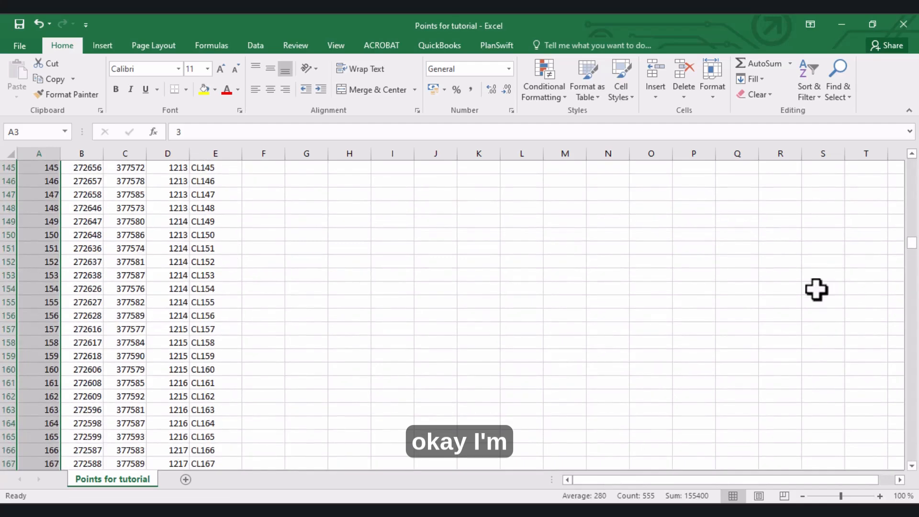
{"action": "scroll", "coordinate": [886, 268], "scroll_direction": "up", "scroll_amount": 5}
{"action": "left_click_drag", "start_coordinate": [911, 247], "coordinate": [904, 134]}
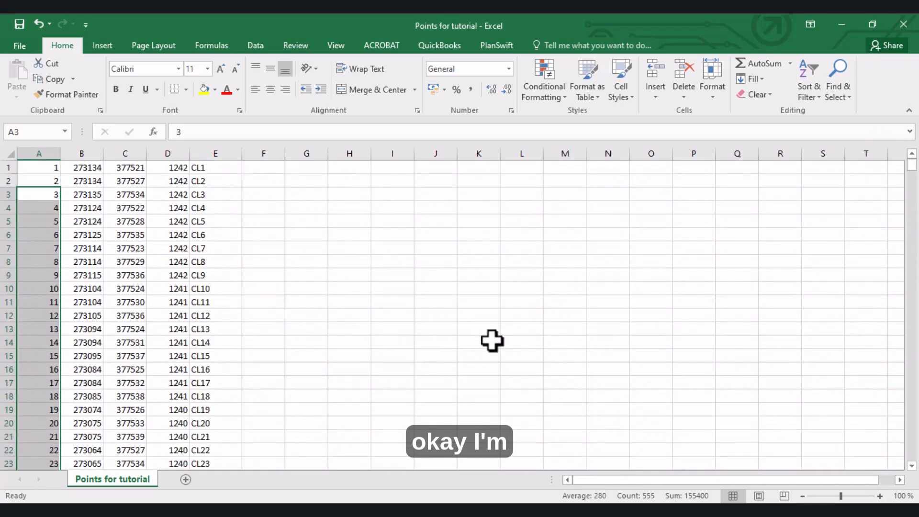
- Save the Points for tutorial file, keeping the CSV (Comma delimited) format
{"action": "left_click", "coordinate": [491, 343]}
{"action": "key", "text": "ctrl+s"}
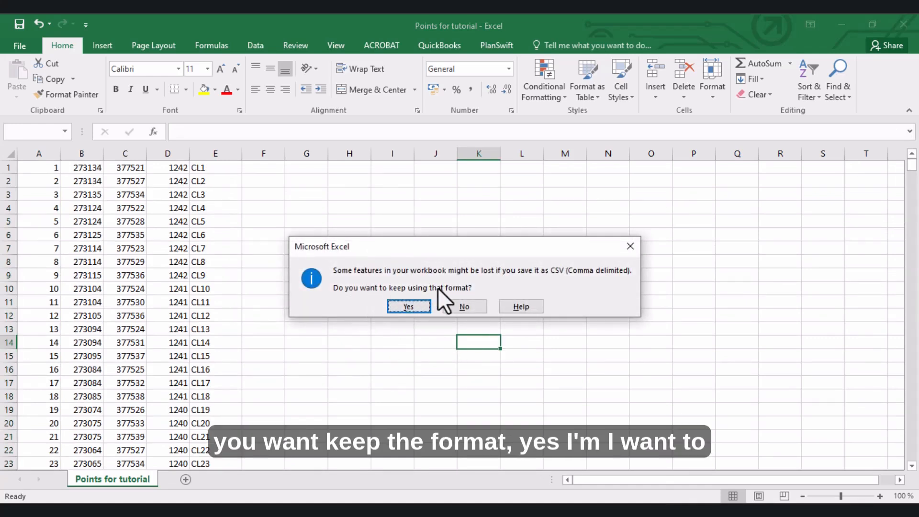
{"action": "left_click", "coordinate": [403, 306]}
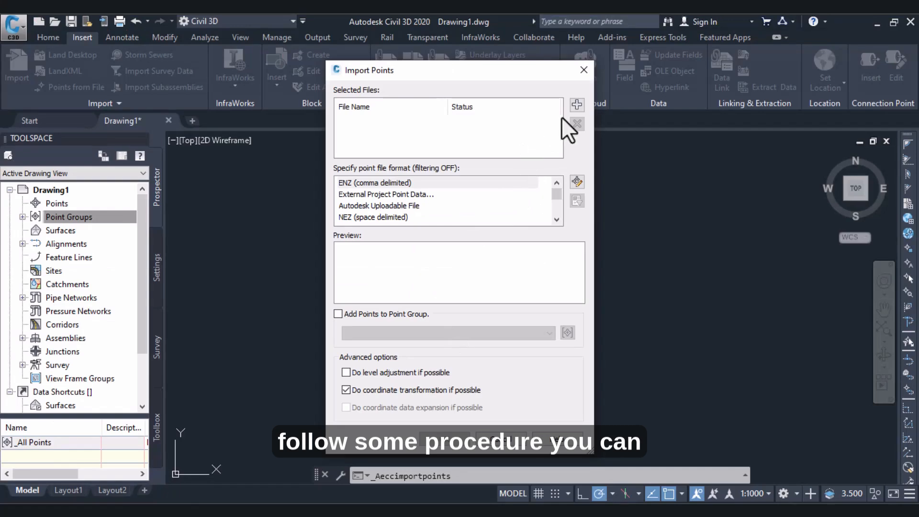
- Switch to Civil 3D and add the edited Points for tutorial file to the point import again
{"action": "left_click", "coordinate": [577, 104]}
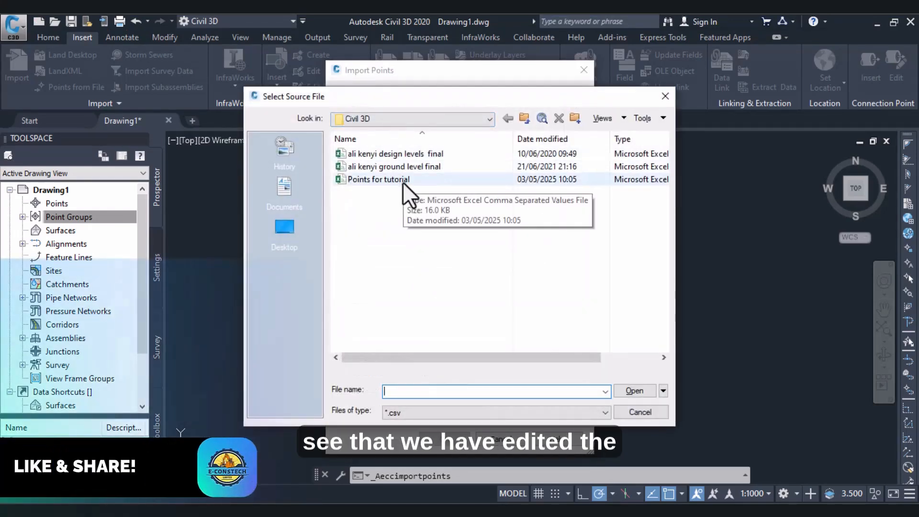
{"action": "double_click", "coordinate": [402, 179]}
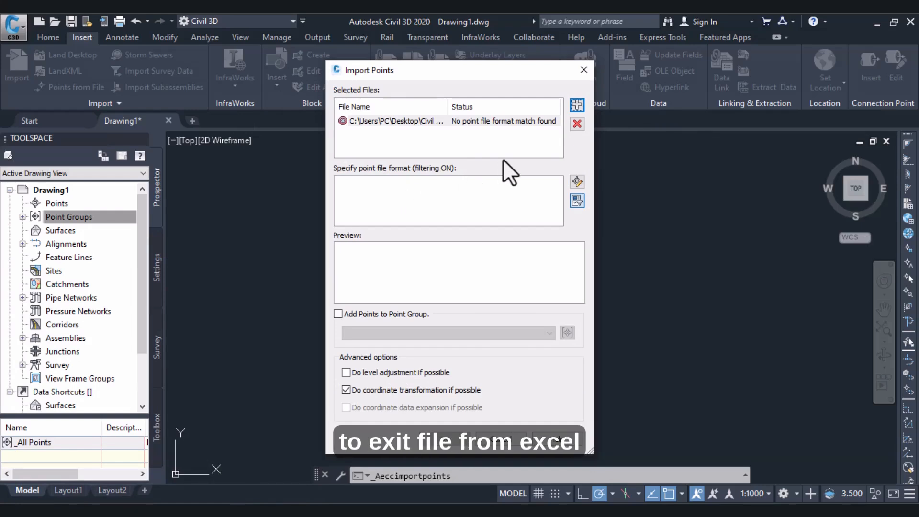
- Close the Points for tutorial workbook in Excel without saving, and remove the file from Civil 3D's point import
{"action": "key", "text": "alt+Tab"}
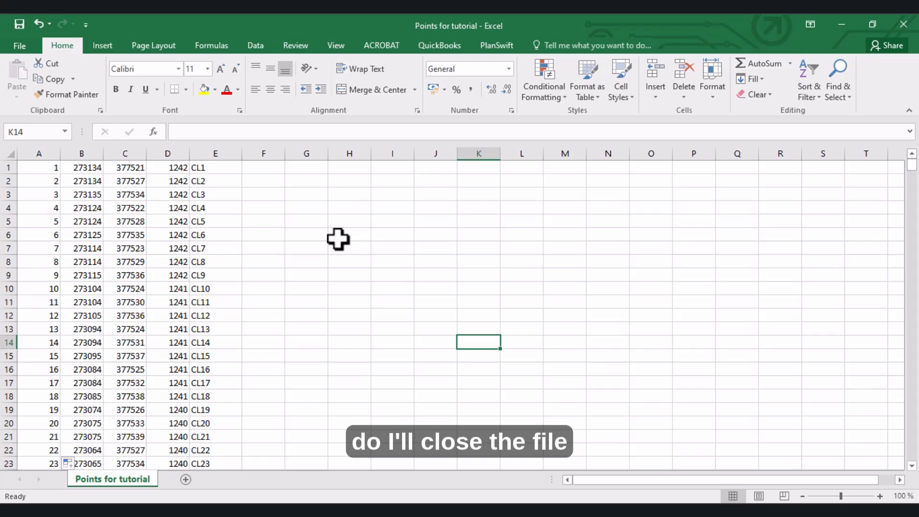
{"action": "left_click", "coordinate": [903, 24]}
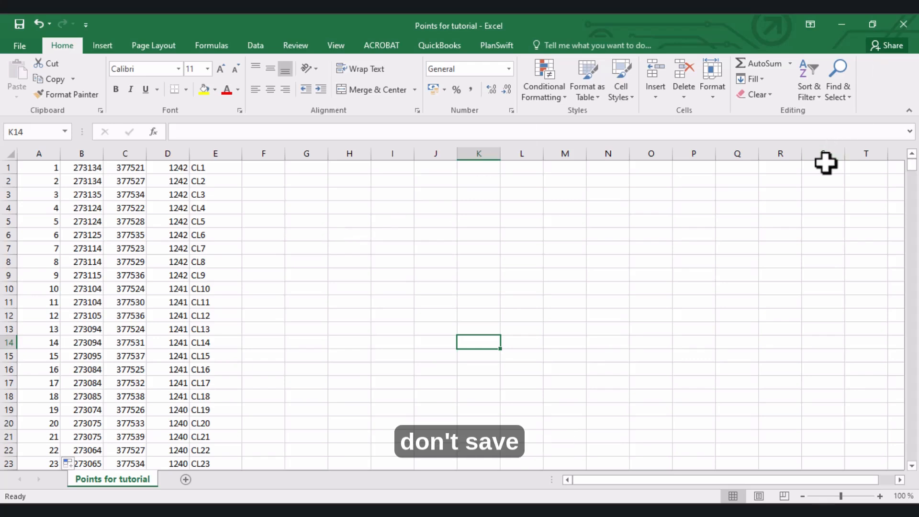
{"action": "left_click", "coordinate": [456, 283]}
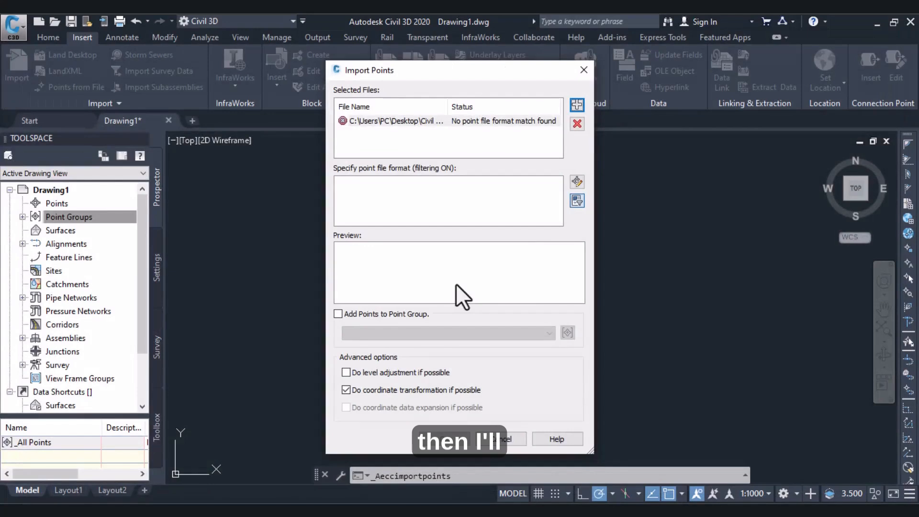
{"action": "left_click", "coordinate": [577, 122]}
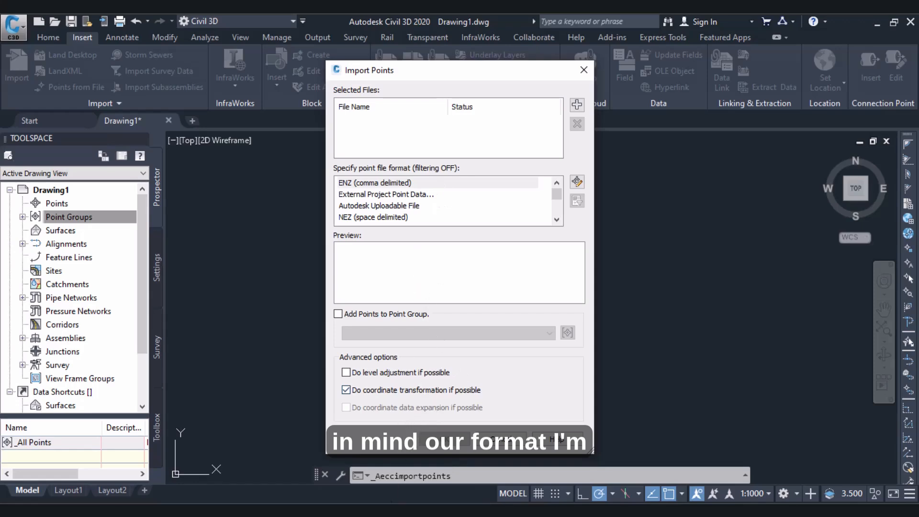
- Reopen Points for tutorial from the Civil 3D folder in Excel, examine its column order, and close it
{"action": "left_click", "coordinate": [320, 469]}
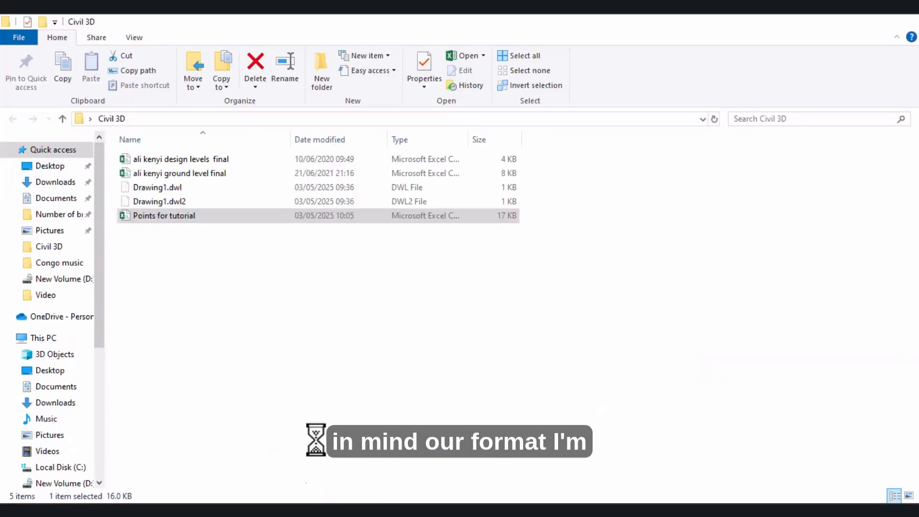
{"action": "double_click", "coordinate": [197, 219]}
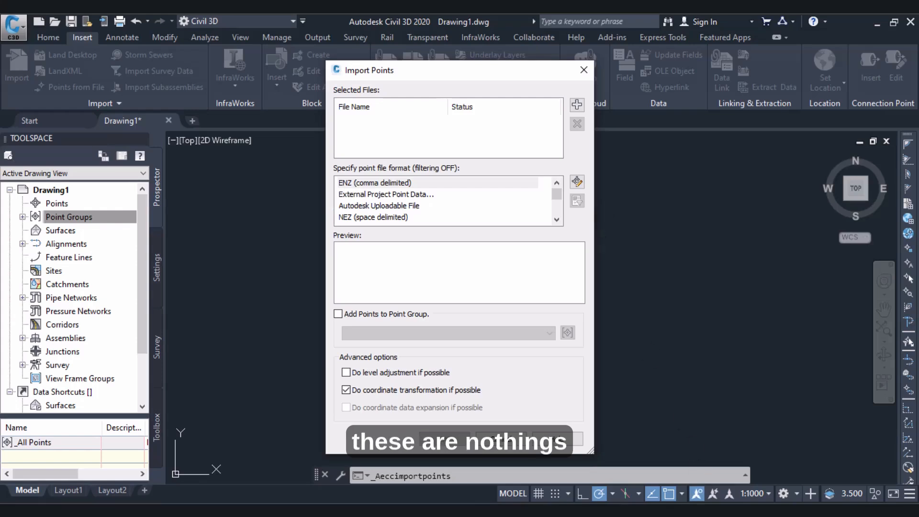
{"action": "key", "text": "alt+Tab"}
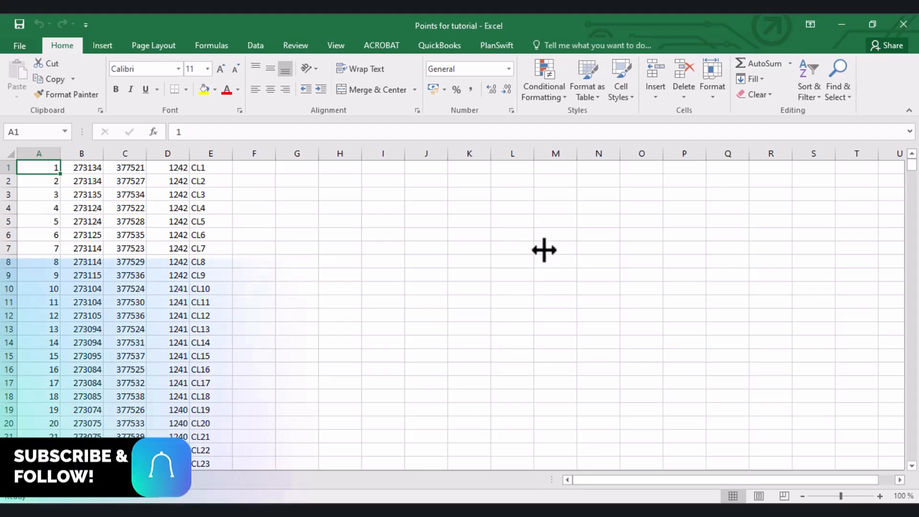
{"action": "left_click", "coordinate": [899, 30]}
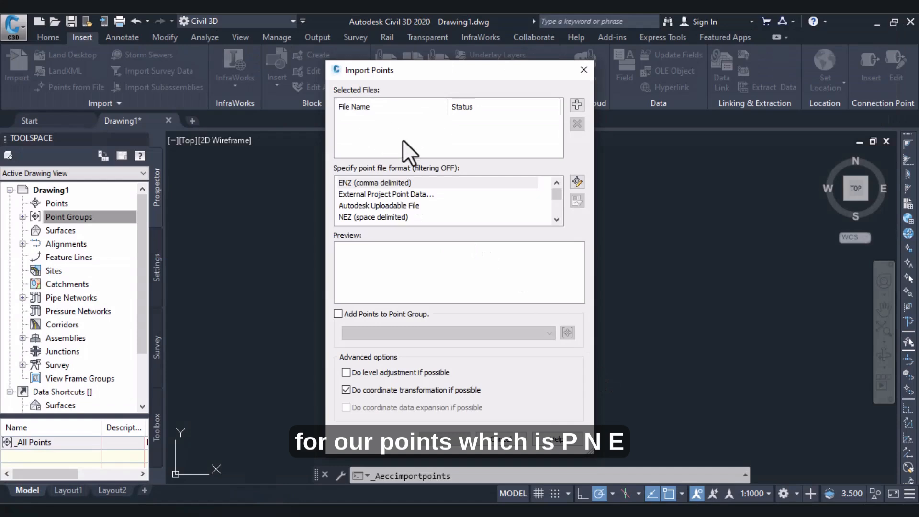
- Choose PNEZD (comma delimited) as the point file format for the point import
{"action": "left_click", "coordinate": [376, 204]}
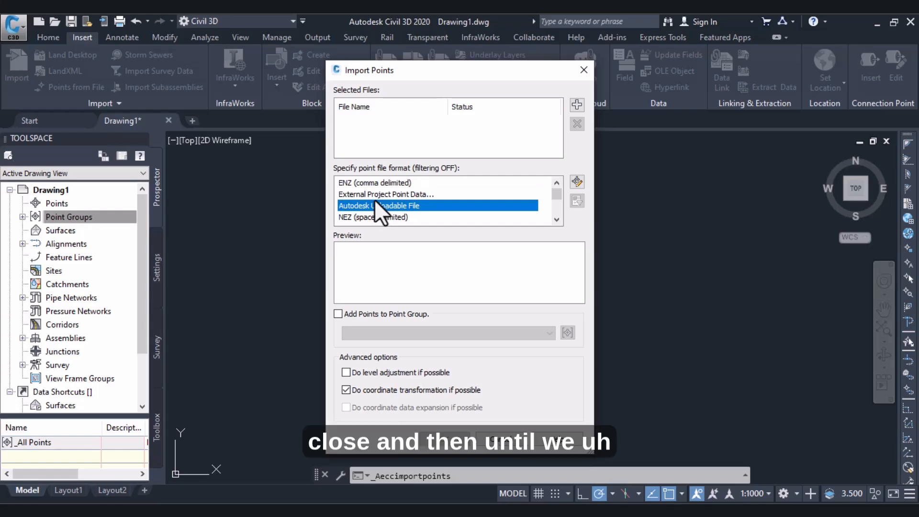
{"action": "key", "text": "Down"}
{"action": "key", "text": "Down"}
{"action": "key", "text": "Down"}
{"action": "key", "text": "Down"}
{"action": "key", "text": "Down"}
{"action": "key", "text": "Down"}
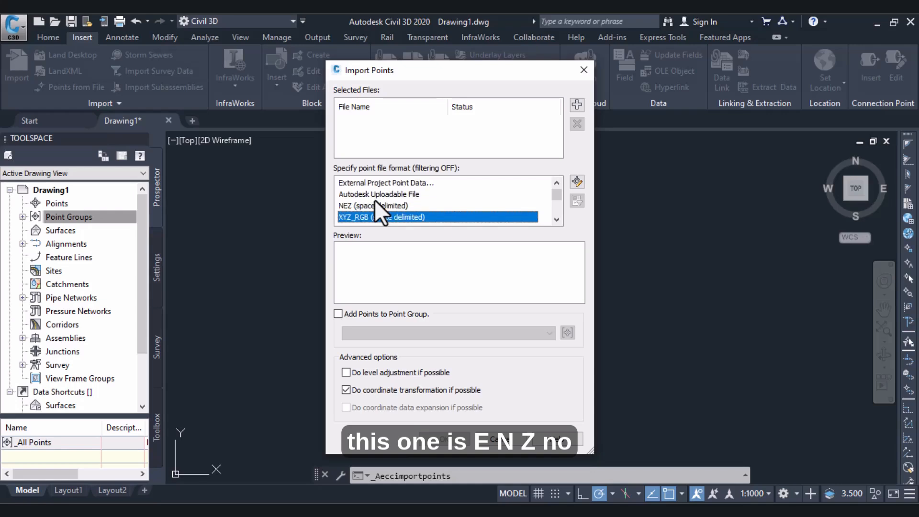
{"action": "key", "text": "Up"}
{"action": "key", "text": "Up"}
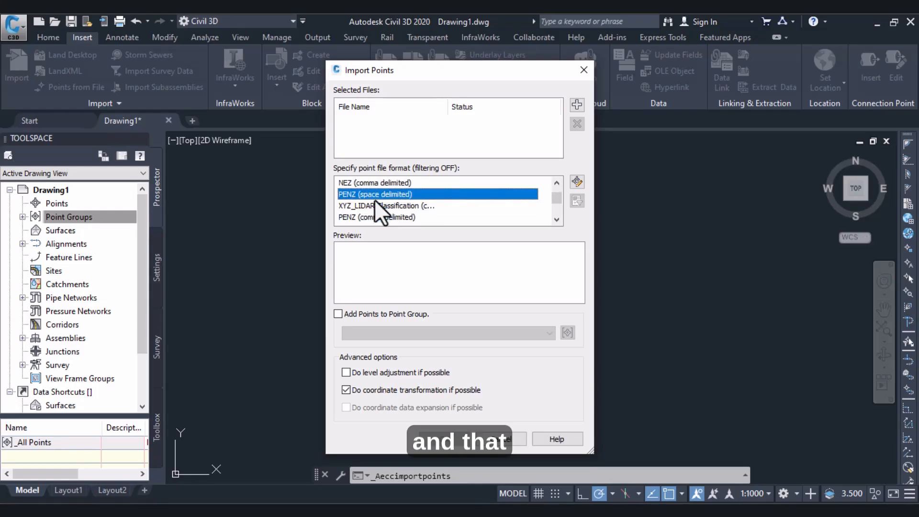
{"action": "key", "text": "Down"}
{"action": "key", "text": "Down"}
{"action": "key", "text": "Down"}
{"action": "key", "text": "Down"}
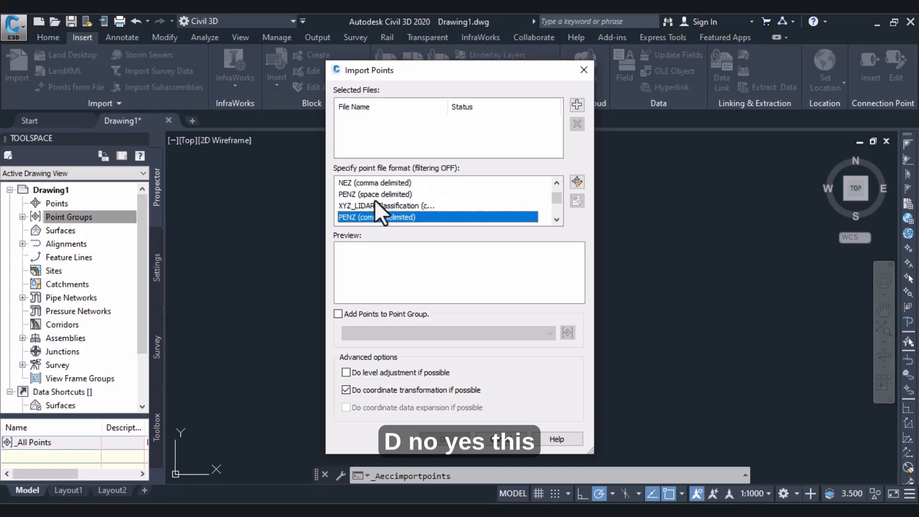
{"action": "key", "text": "Up"}
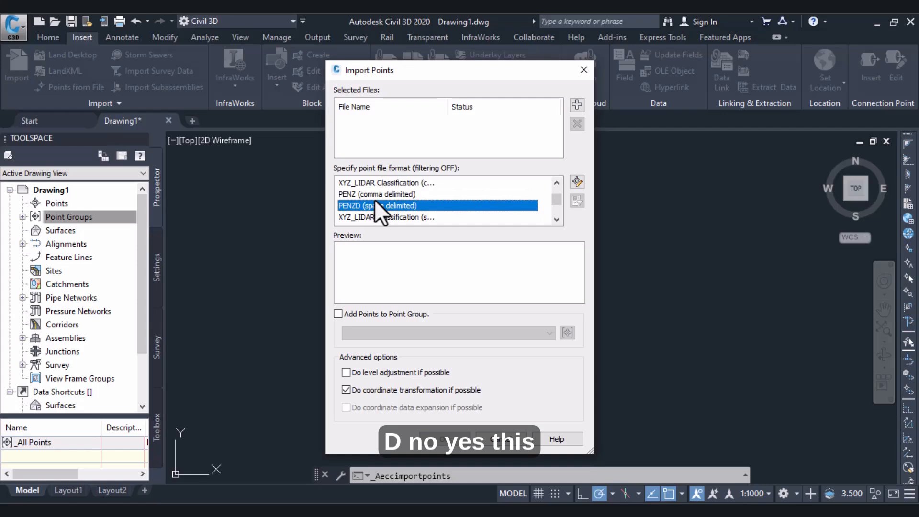
{"action": "key", "text": "Down"}
{"action": "key", "text": "Down"}
{"action": "key", "text": "Down"}
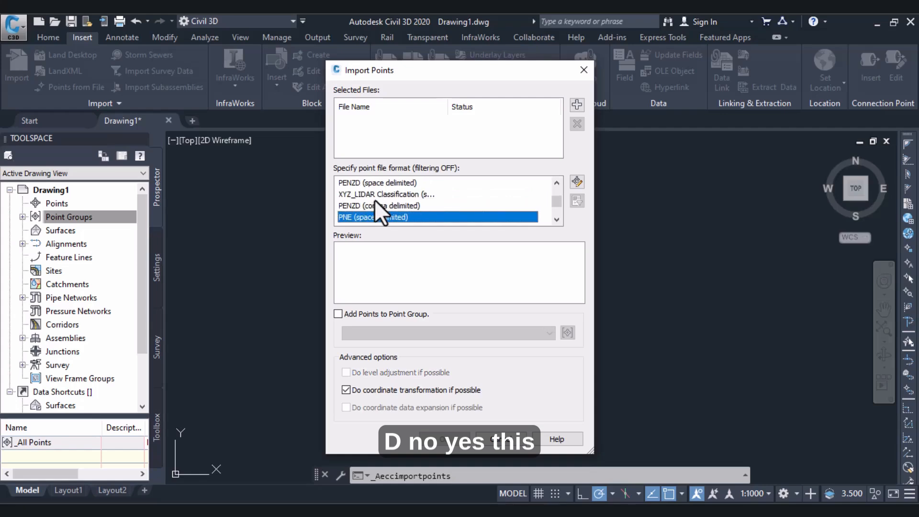
{"action": "key", "text": "Down"}
{"action": "key", "text": "Down"}
{"action": "key", "text": "Down"}
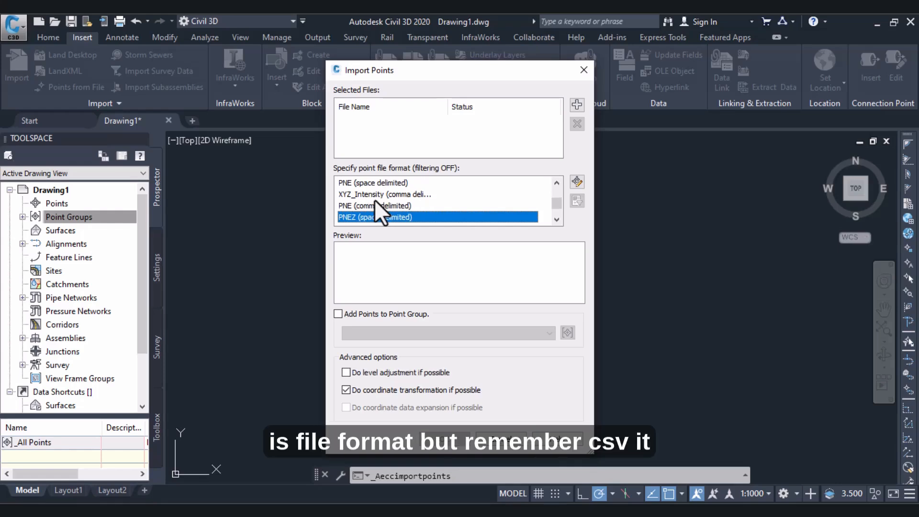
{"action": "key", "text": "Down"}
{"action": "key", "text": "Down"}
{"action": "key", "text": "Down"}
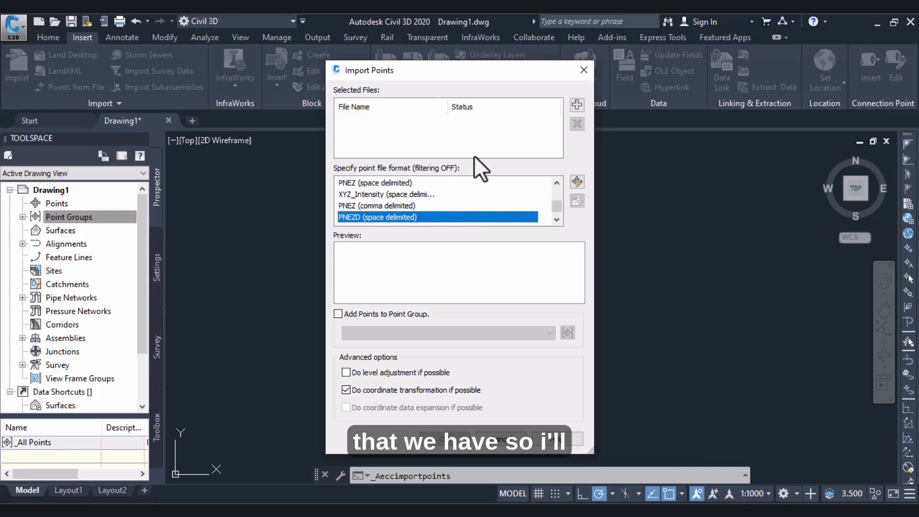
{"action": "key", "text": "Down"}
{"action": "key", "text": "Down"}
- Add the Points for tutorial CSV file from the Civil 3D folder, check its column preview, and import the points
{"action": "left_click", "coordinate": [576, 105]}
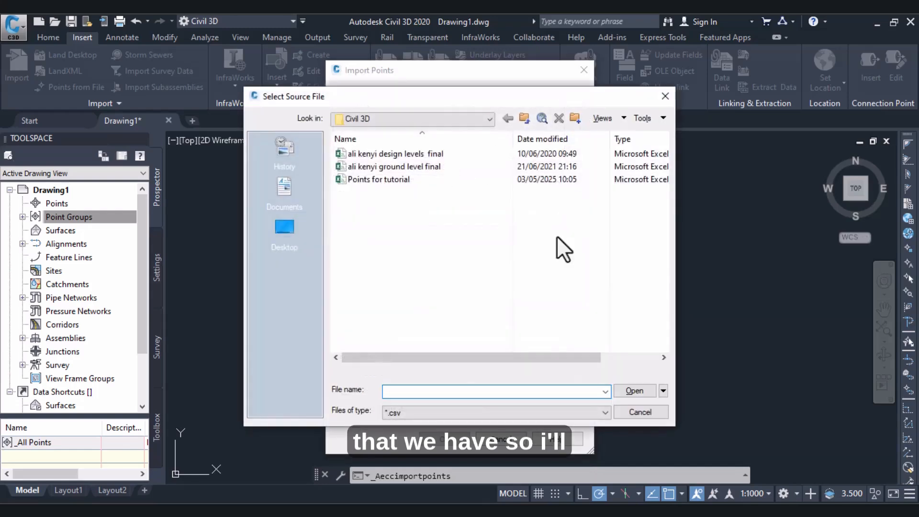
{"action": "double_click", "coordinate": [369, 181]}
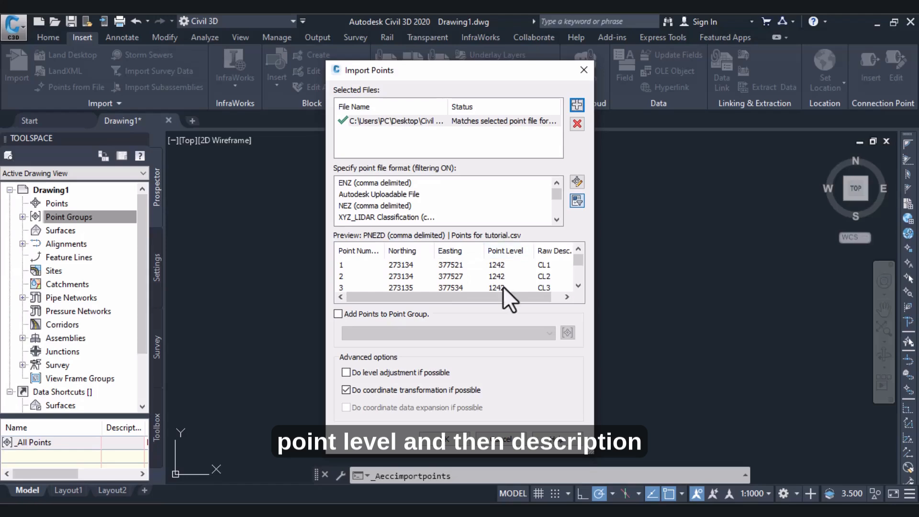
{"action": "left_click_drag", "start_coordinate": [504, 296], "coordinate": [564, 297]}
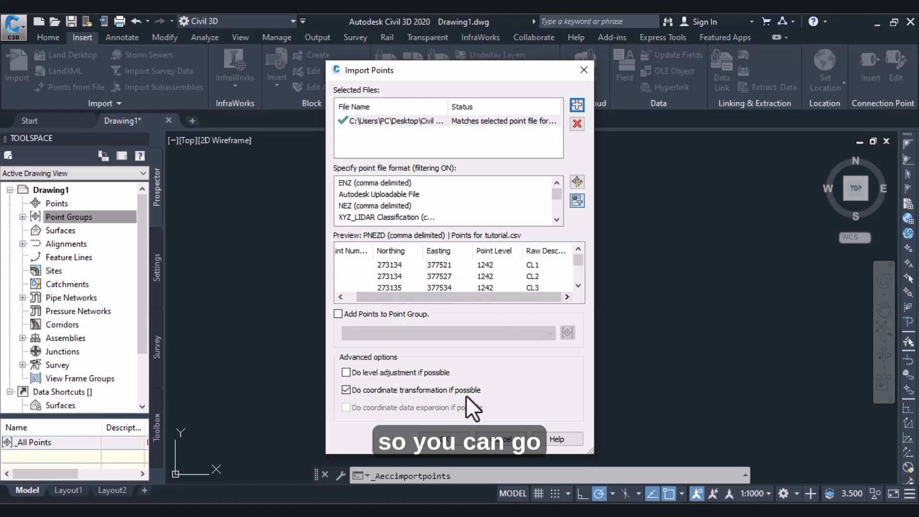
{"action": "left_click", "coordinate": [450, 438]}
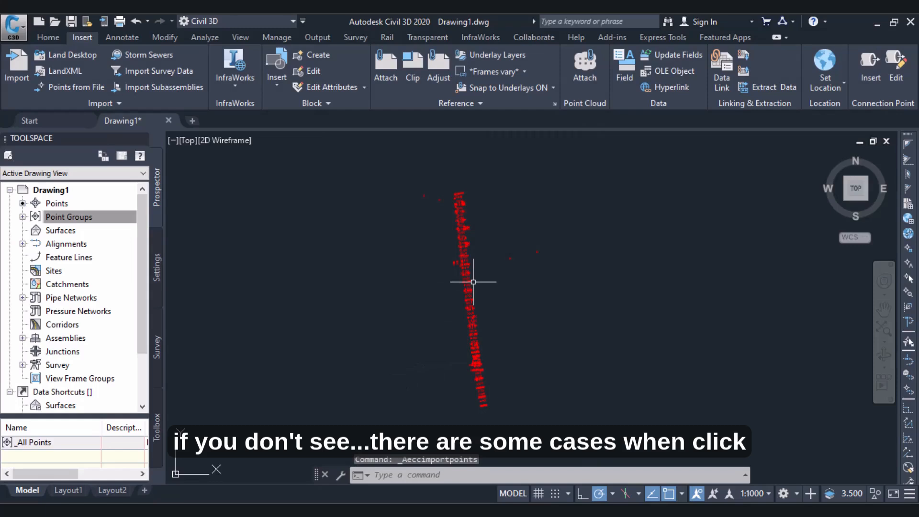
- Zoom to the drawing's extents with the ZE command to view the imported points
{"action": "scroll", "coordinate": [473, 282], "scroll_direction": "up", "scroll_amount": 3}
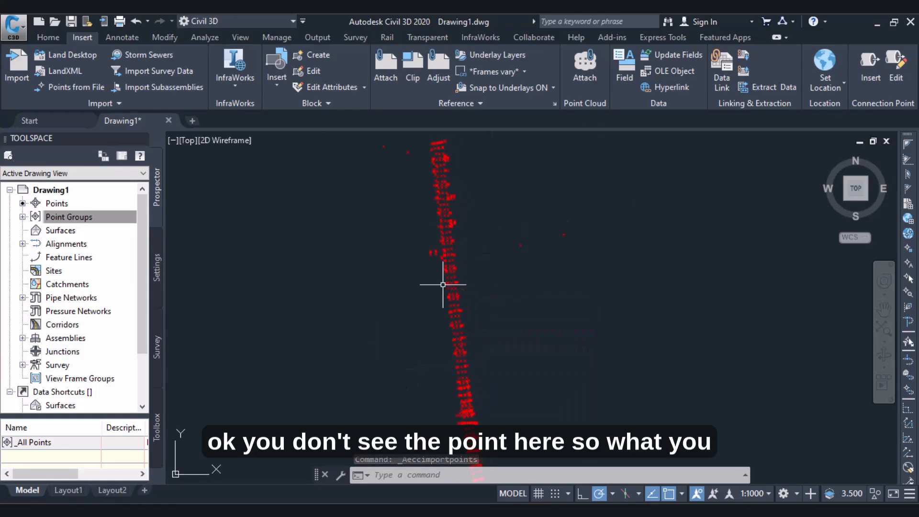
{"action": "scroll", "coordinate": [452, 235], "scroll_direction": "down", "scroll_amount": 2}
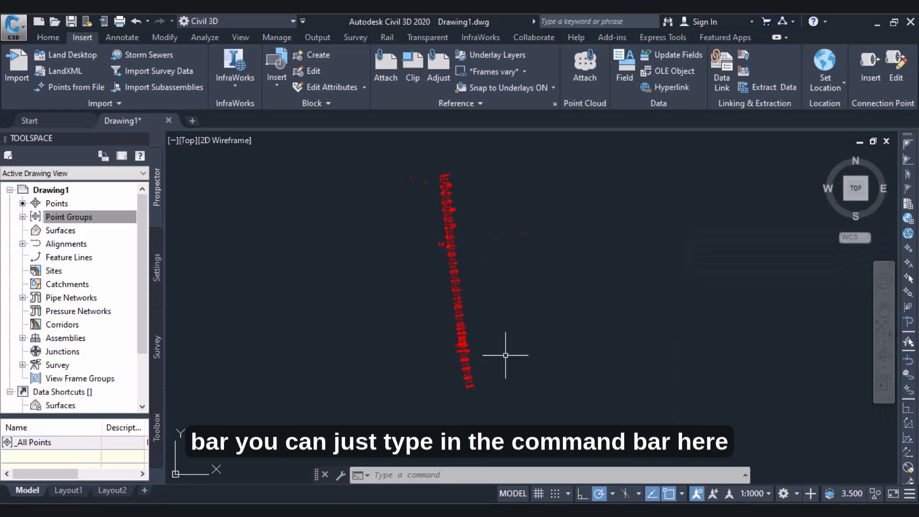
{"action": "left_click", "coordinate": [475, 478]}
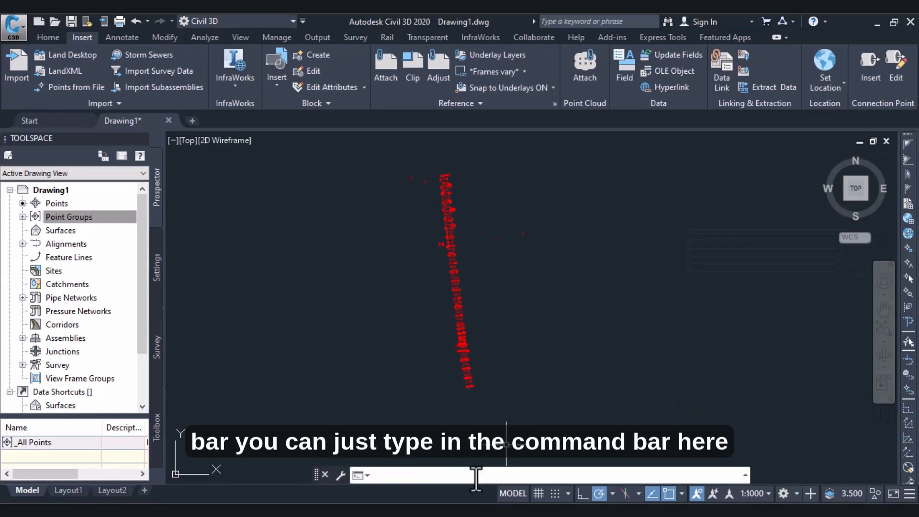
{"action": "type", "text": "ze"}
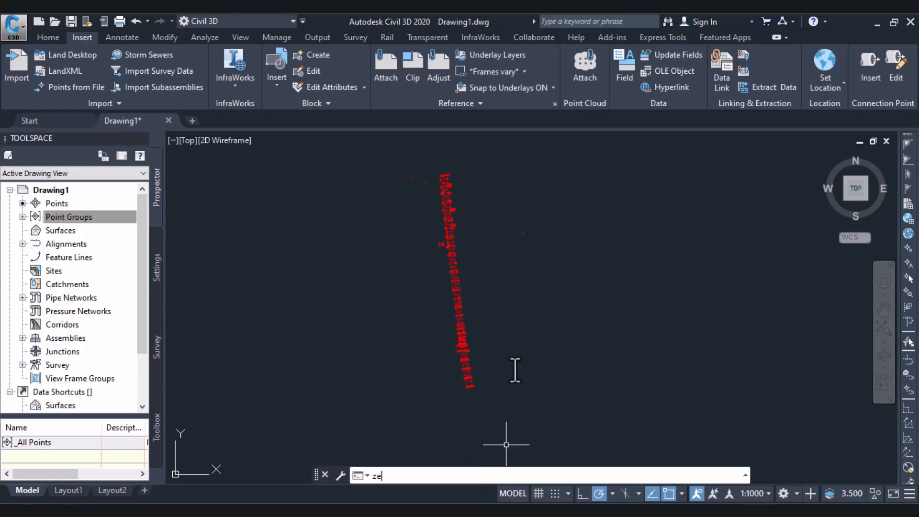
{"action": "key", "text": "Return"}
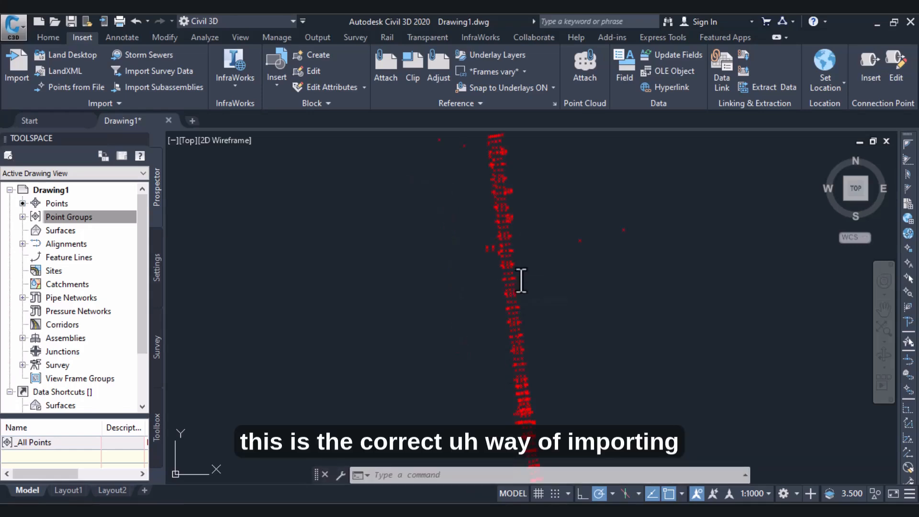